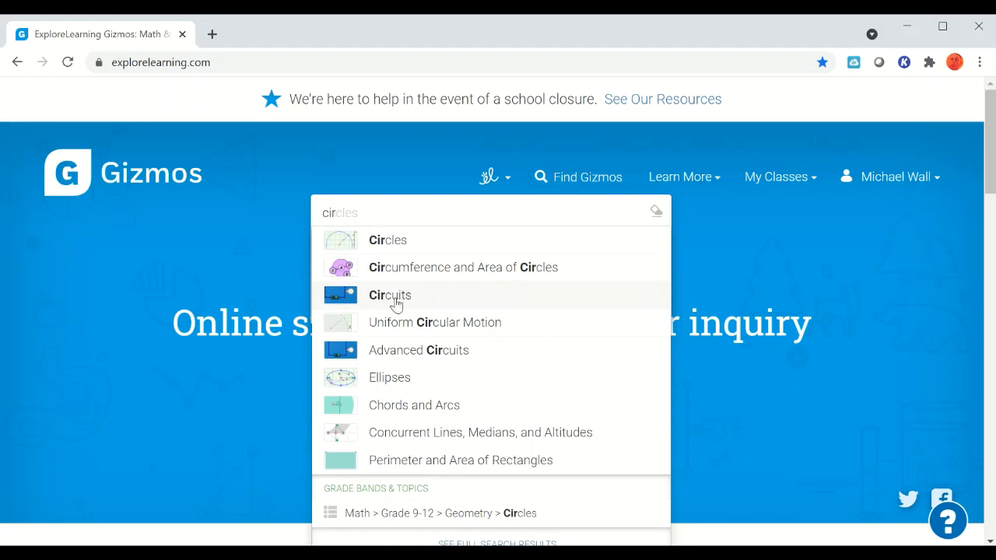
Open the Circuits Gizmo from the search suggestions and launch its simulation
left_click(395, 304)
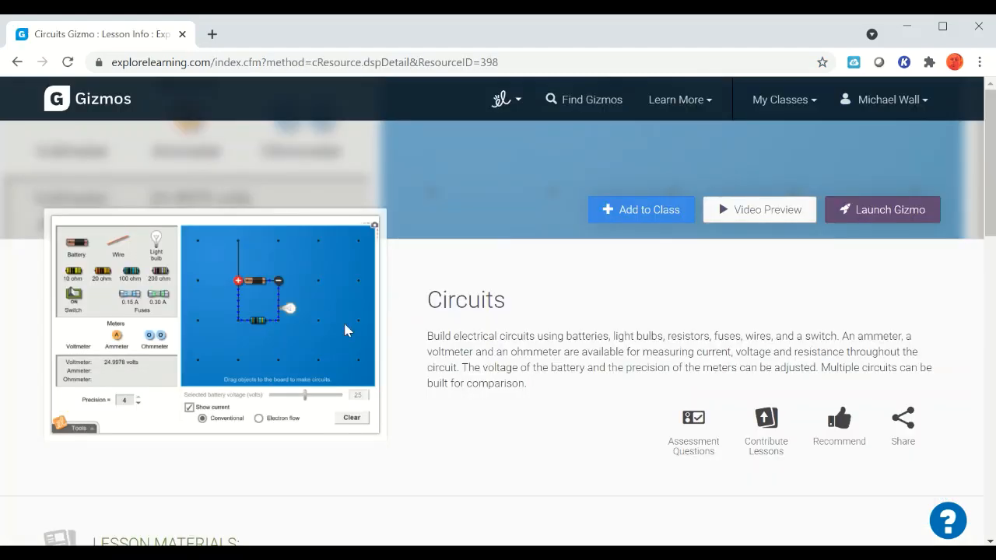
left_click(329, 333)
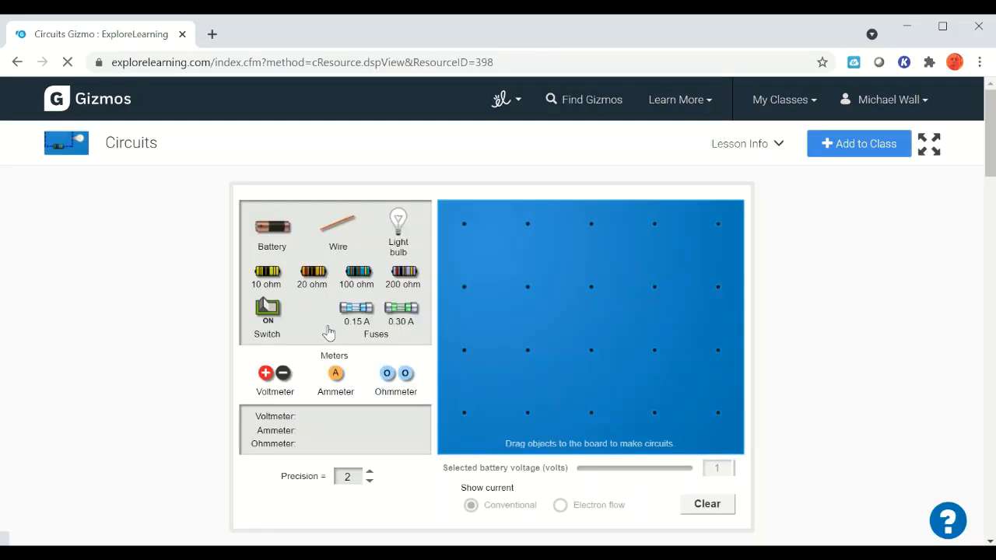
Review the simulation's Tools options and the Lesson Info materials, closing each one after viewing
left_click(295, 529)
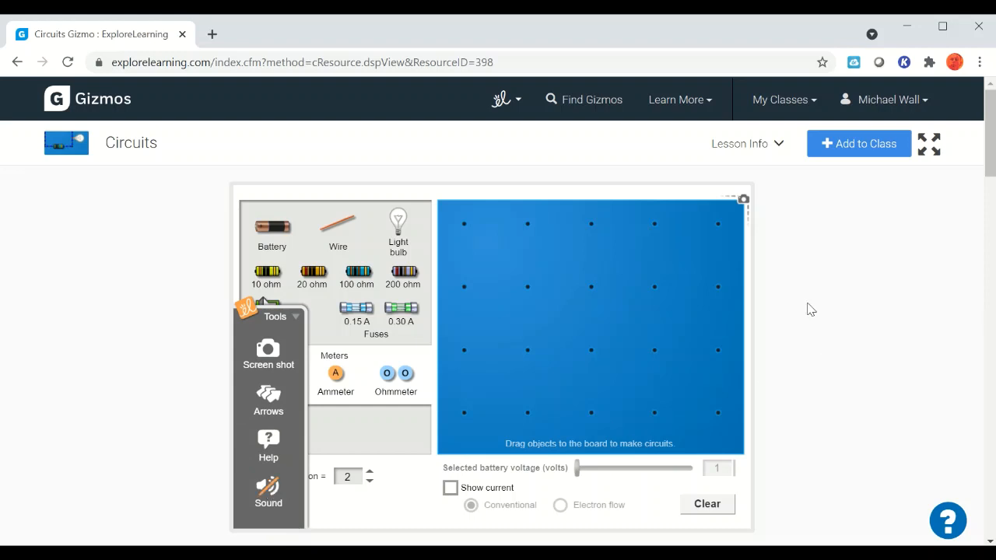
left_click(295, 319)
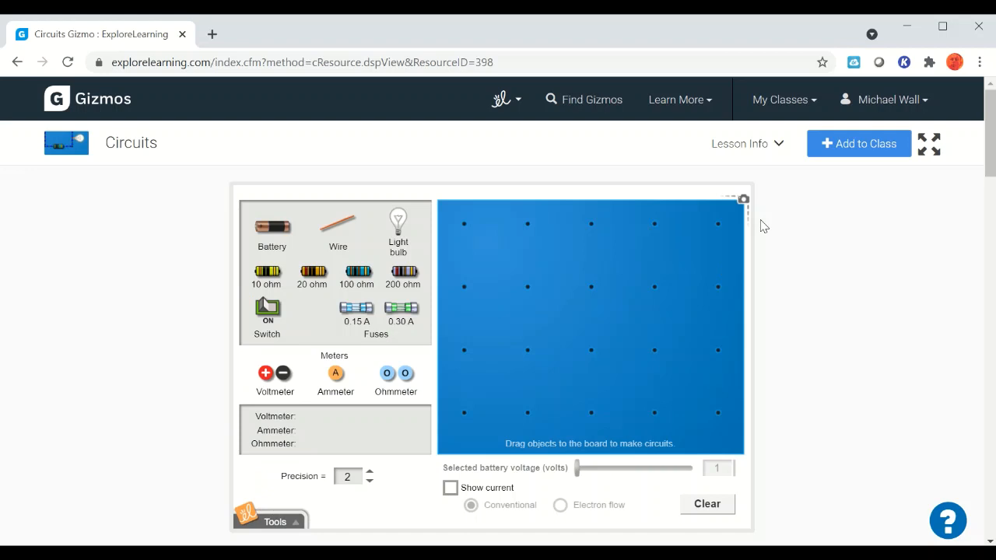
left_click(777, 146)
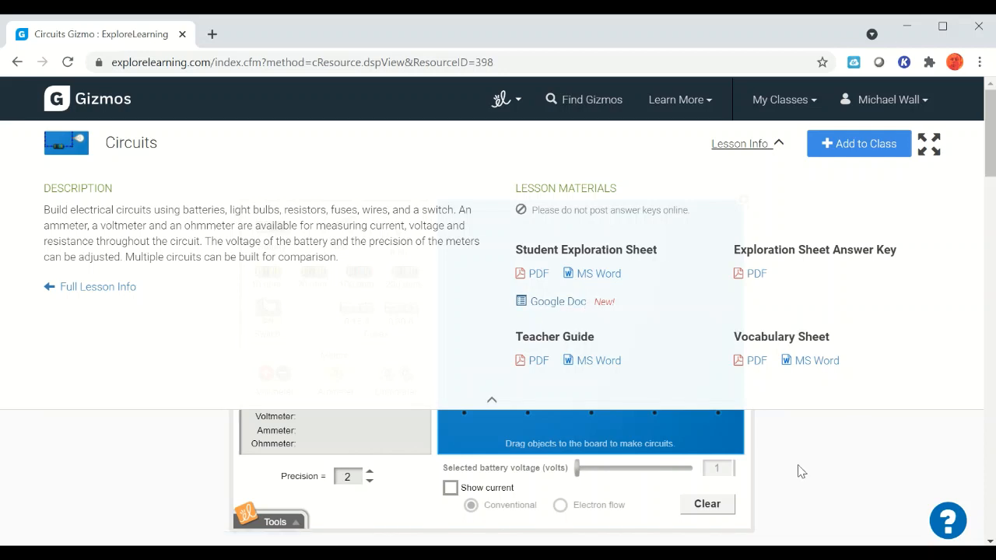
left_click(821, 452)
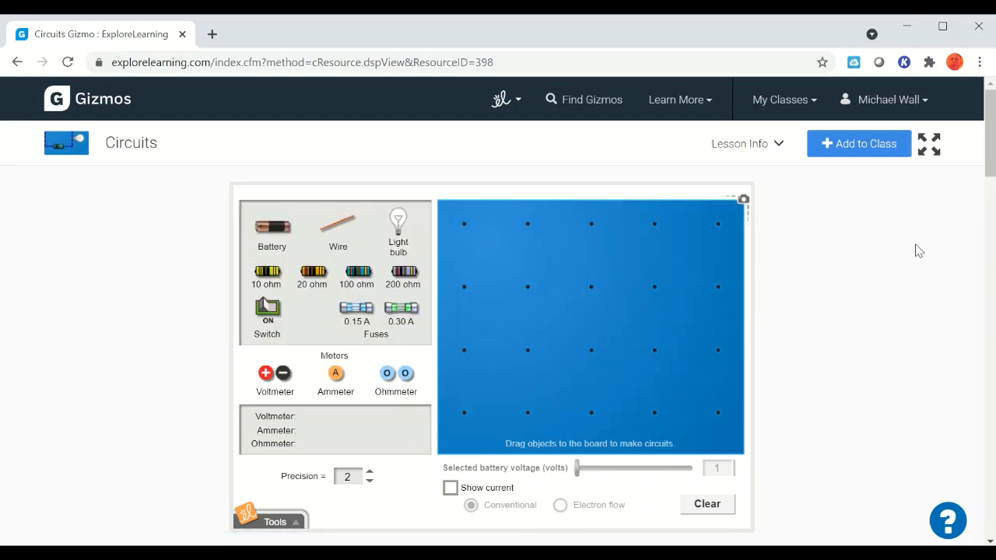
Show the simulation full screen and place a horizontal wire with a vertical battery at its left end on the board
left_click(929, 144)
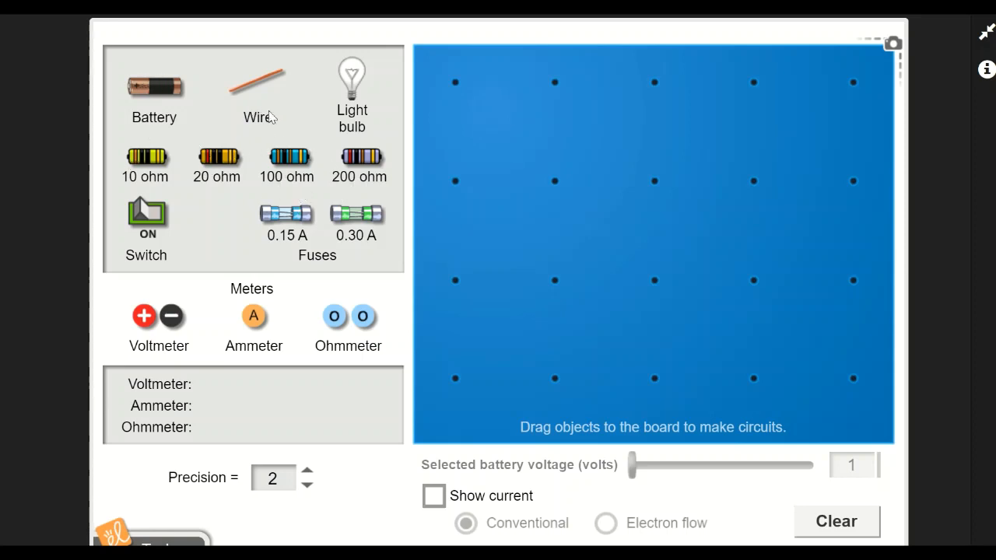
left_click_drag(257, 81, 489, 172)
left_click_drag(155, 85, 455, 230)
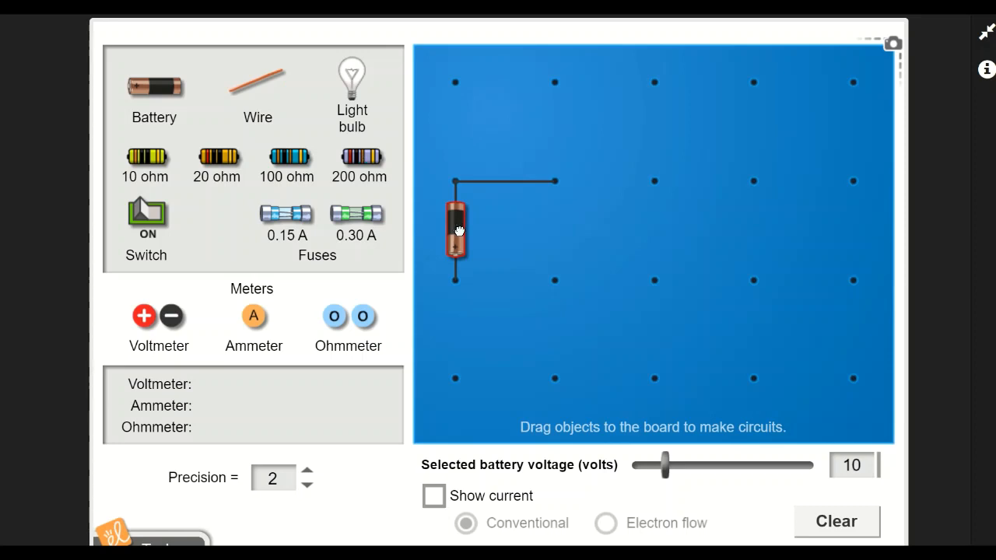
Adjust the battery's voltage, ending at 6 volts
mouse_move(660, 470)
left_mouse_down()
mouse_move(716, 465)
mouse_move(665, 466)
left_mouse_up()
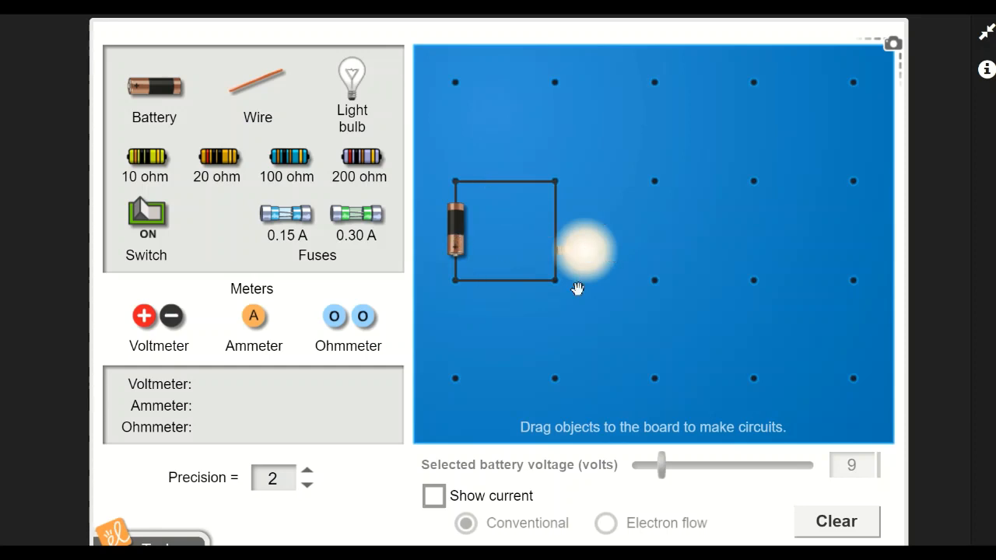
left_click(459, 228)
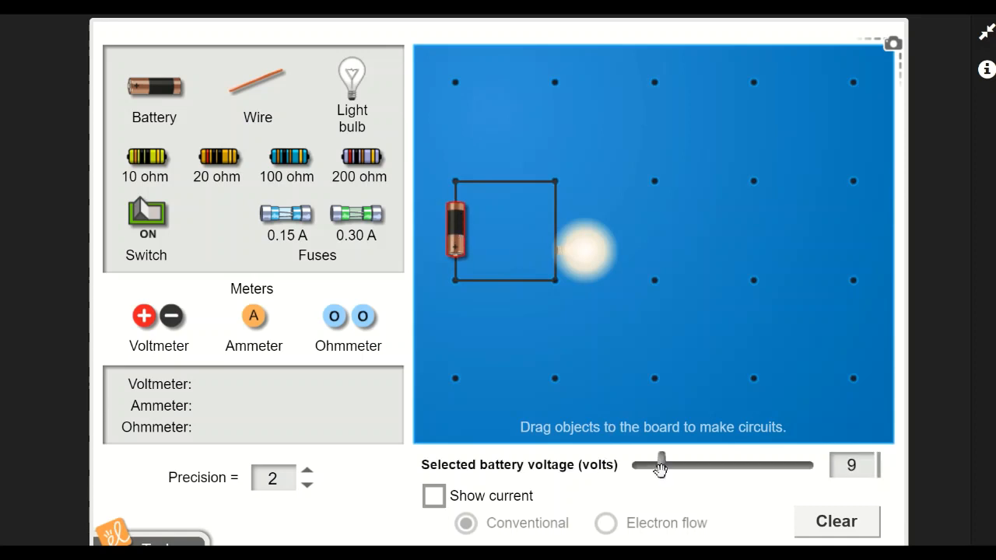
left_click_drag(661, 465, 651, 471)
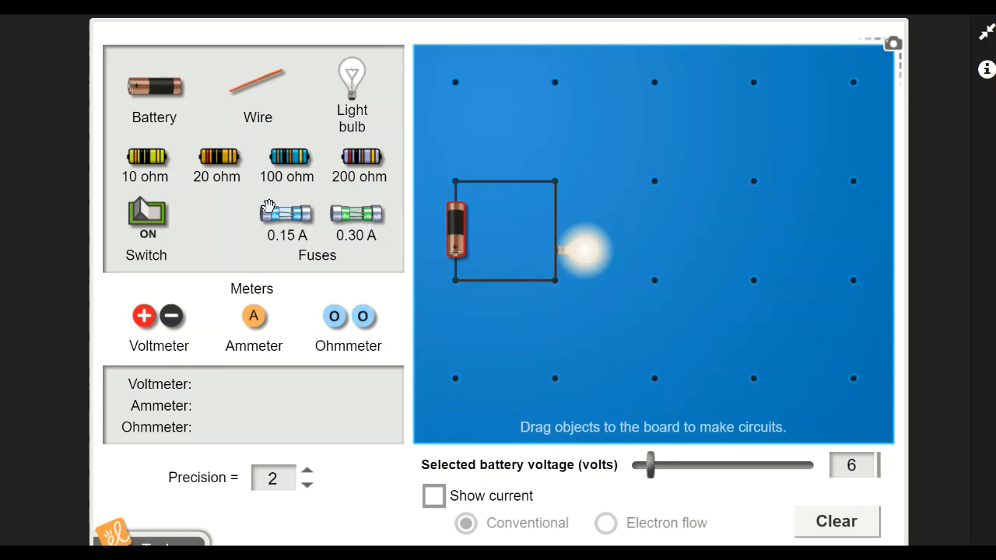
Insert a switch in the upper wire of the loop and toggle it off and back on
left_click_drag(150, 211, 503, 197)
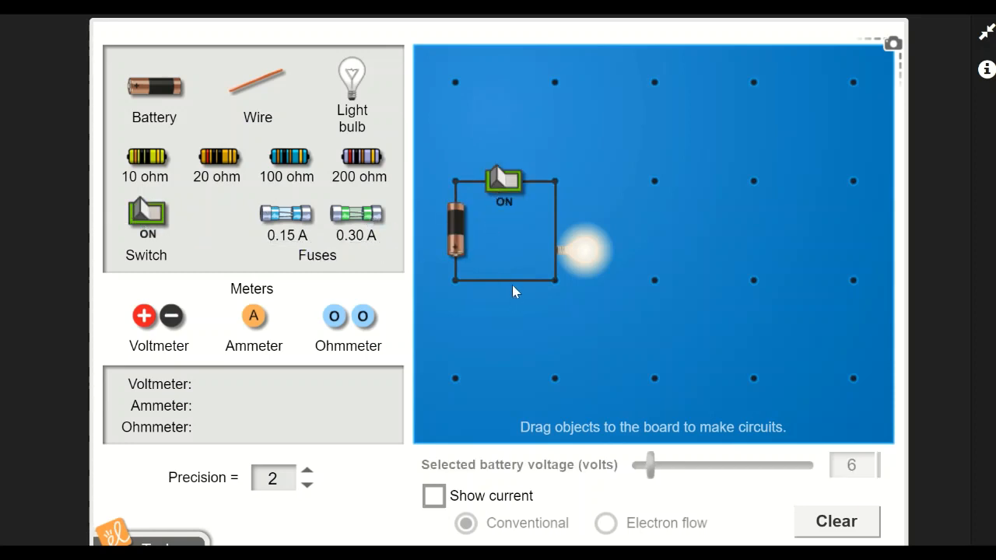
left_click(507, 181)
left_click(504, 179)
Measure the voltage across the battery and across the light bulb with the voltmeter, and return both probes
left_click_drag(143, 316, 455, 281)
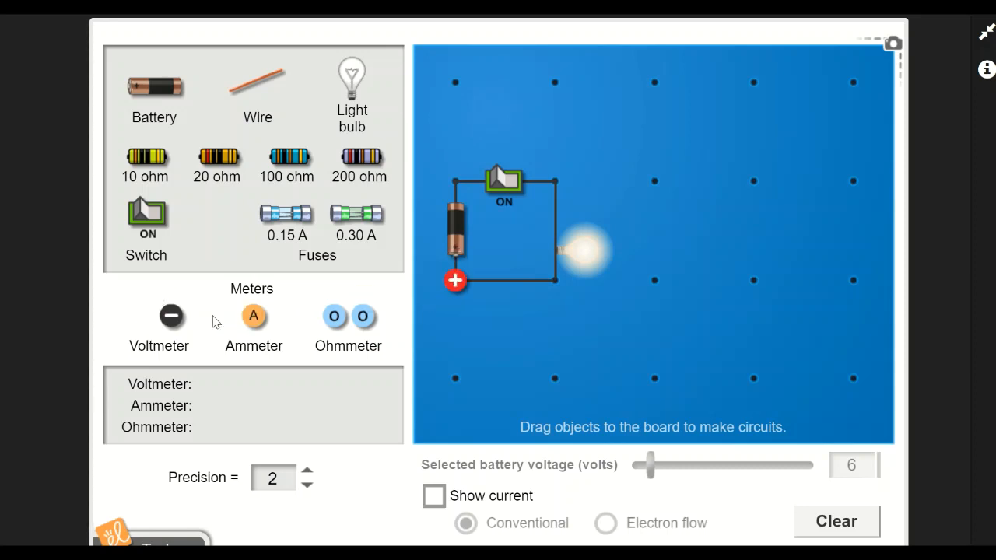
left_click_drag(171, 316, 455, 182)
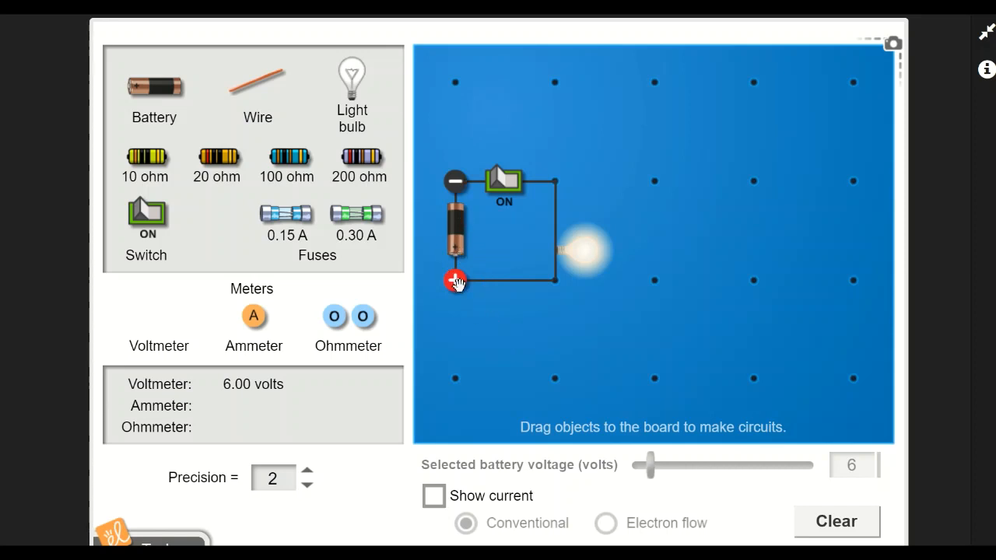
left_click_drag(456, 282, 554, 280)
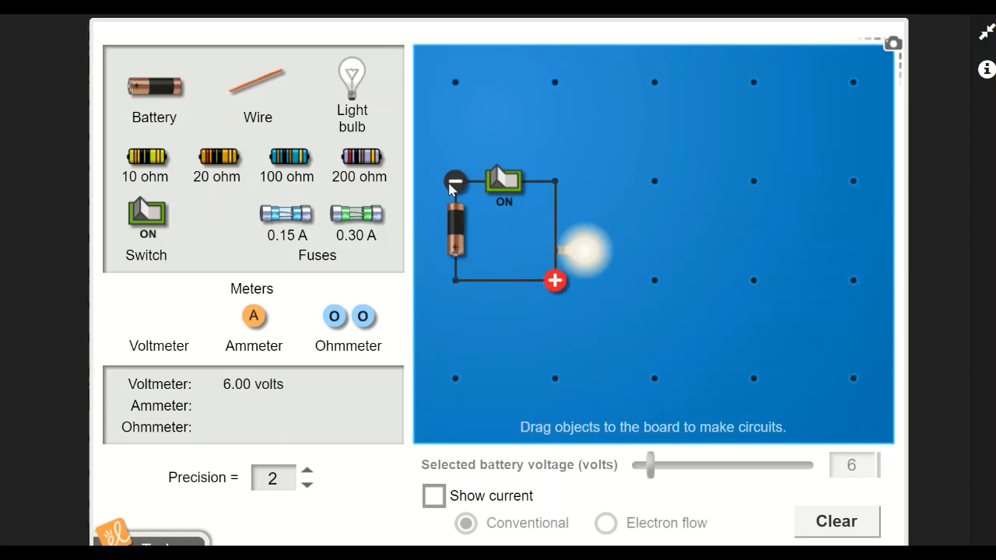
left_click_drag(452, 187, 555, 182)
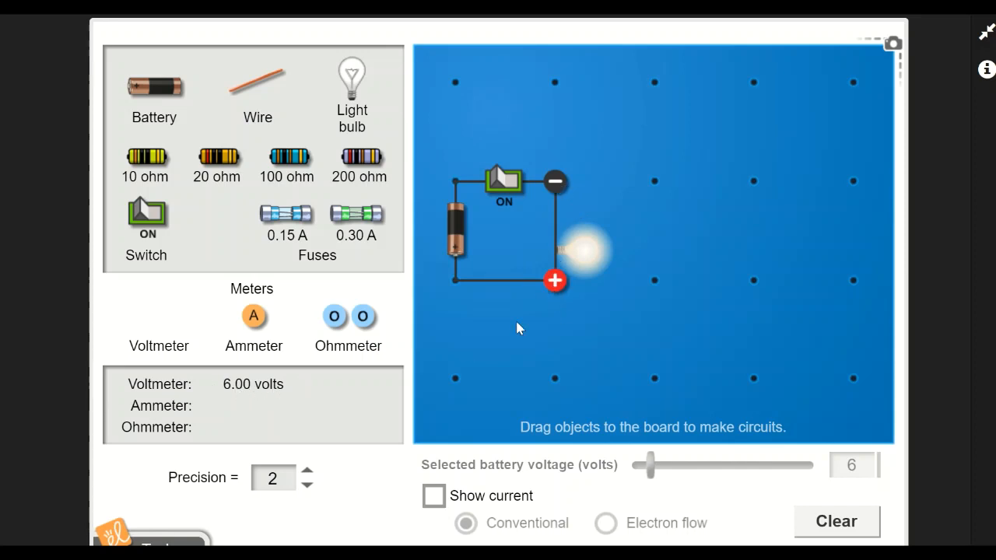
left_click_drag(553, 284, 226, 318)
left_click_drag(549, 194, 158, 325)
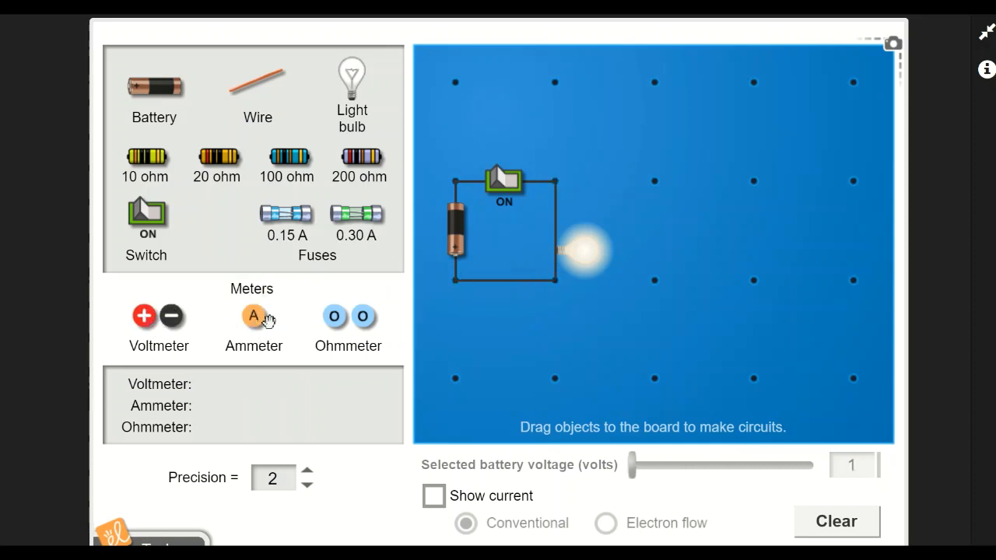
Measure the current in the lower wire and above the light bulb with the ammeter, and return it
left_click_drag(259, 330, 491, 301)
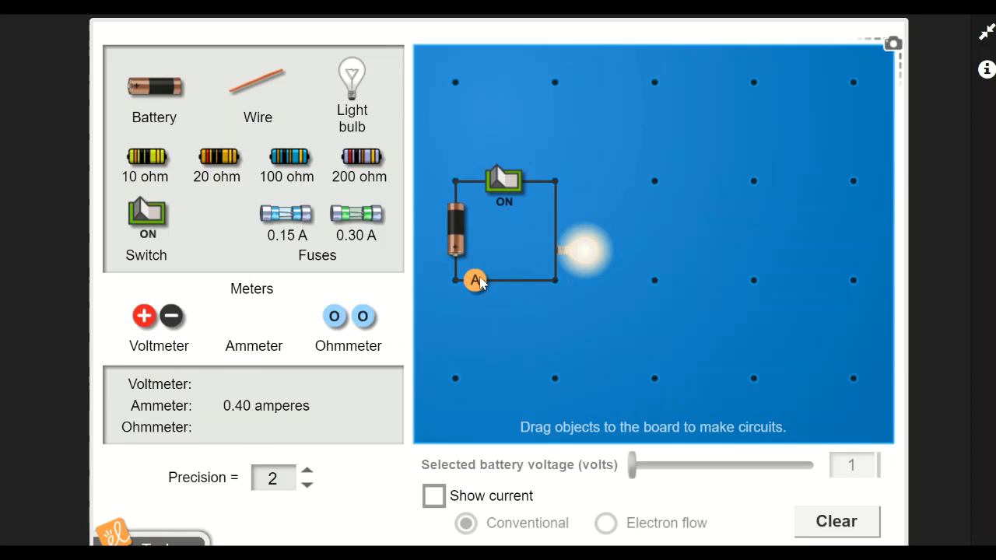
left_click_drag(478, 282, 555, 201)
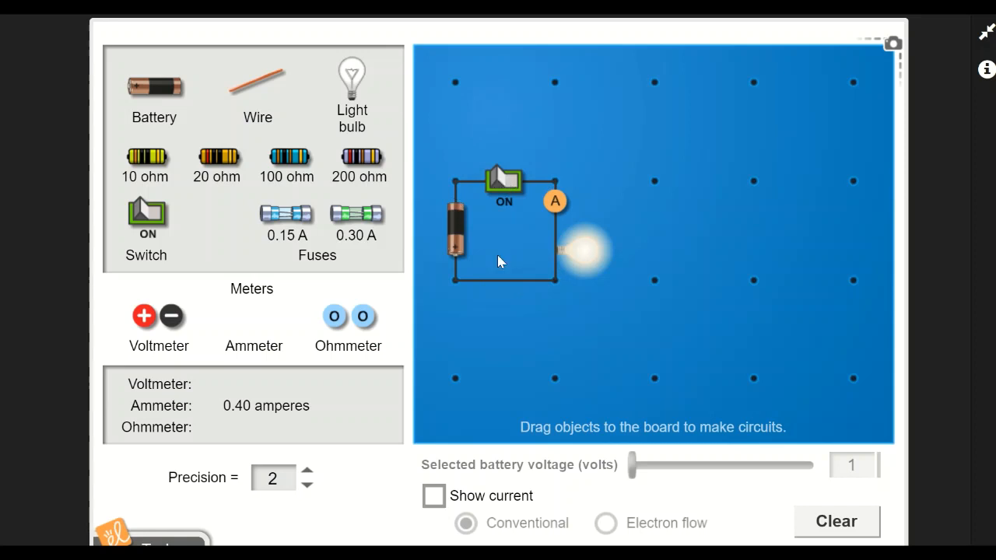
left_click_drag(553, 210, 261, 322)
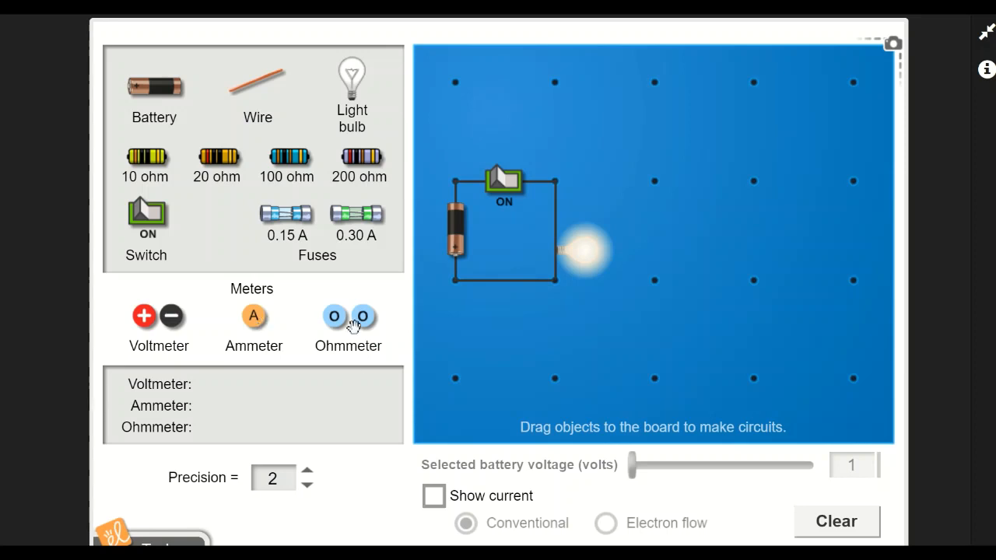
Detach the light bulb from the circuit by one column, measure its resistance with the ohmmeter, and return both probes
left_click_drag(573, 257, 653, 246)
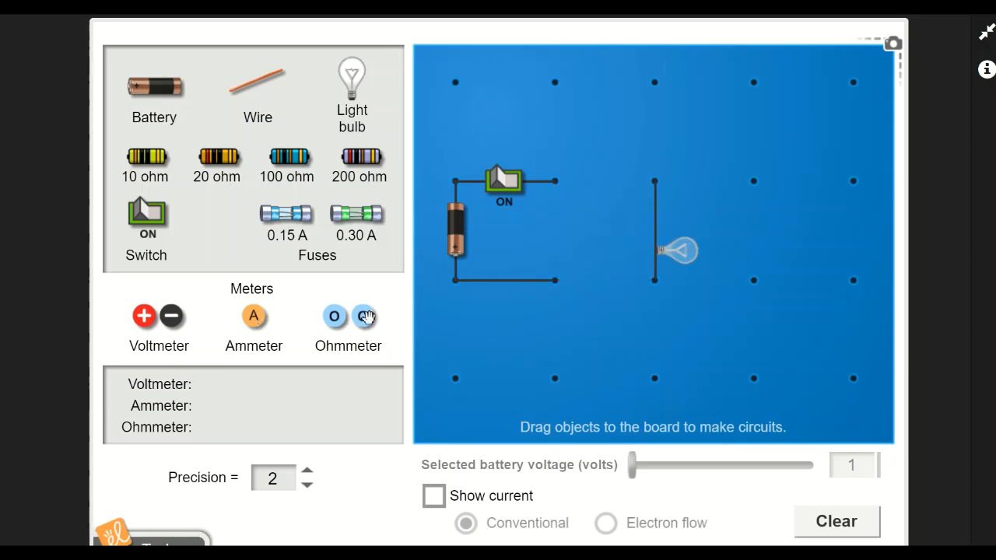
left_click_drag(366, 316, 610, 305)
left_click_drag(335, 316, 616, 215)
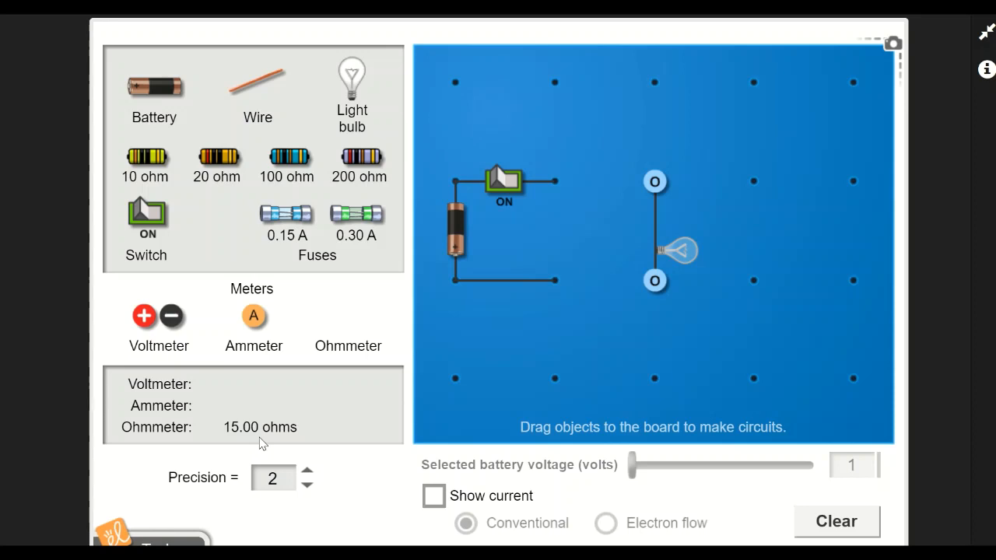
left_click_drag(655, 282, 363, 316)
left_click_drag(655, 182, 339, 307)
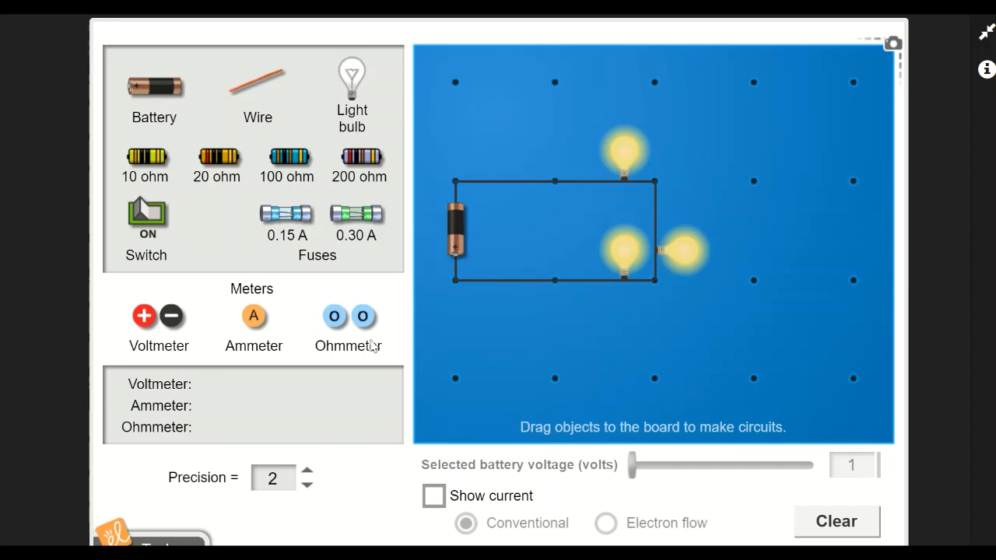
Measure the voltage across the battery and across each of the three light bulbs in the series circuit with the voltmeter
left_click_drag(144, 316, 447, 303)
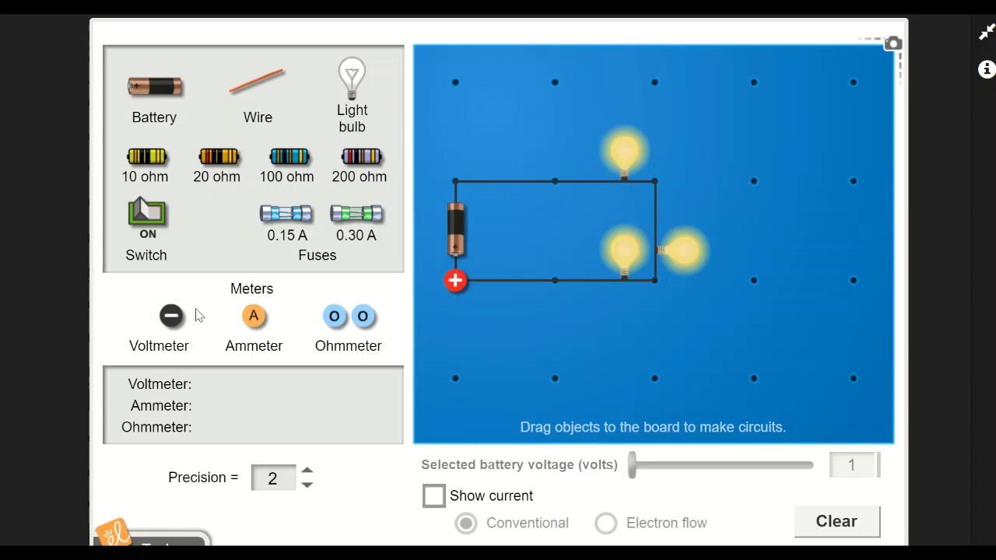
left_click_drag(171, 316, 455, 181)
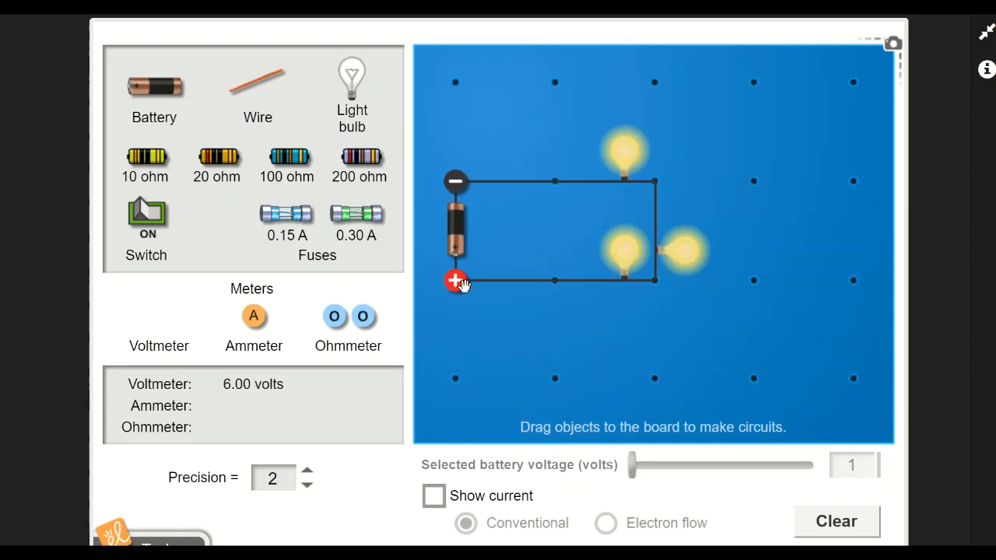
left_click_drag(456, 281, 555, 280)
left_click_drag(446, 187, 634, 296)
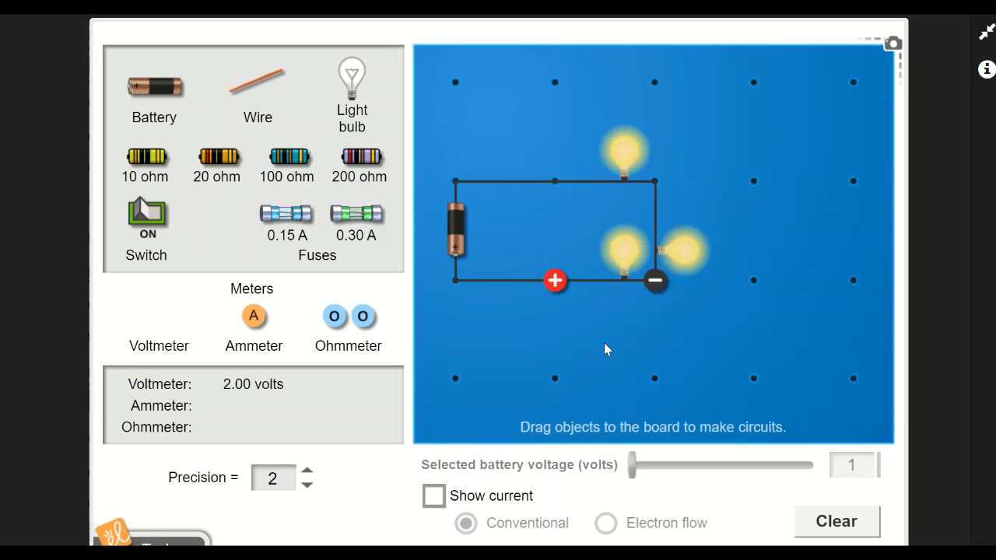
left_click_drag(556, 282, 660, 192)
left_click_drag(659, 290, 559, 187)
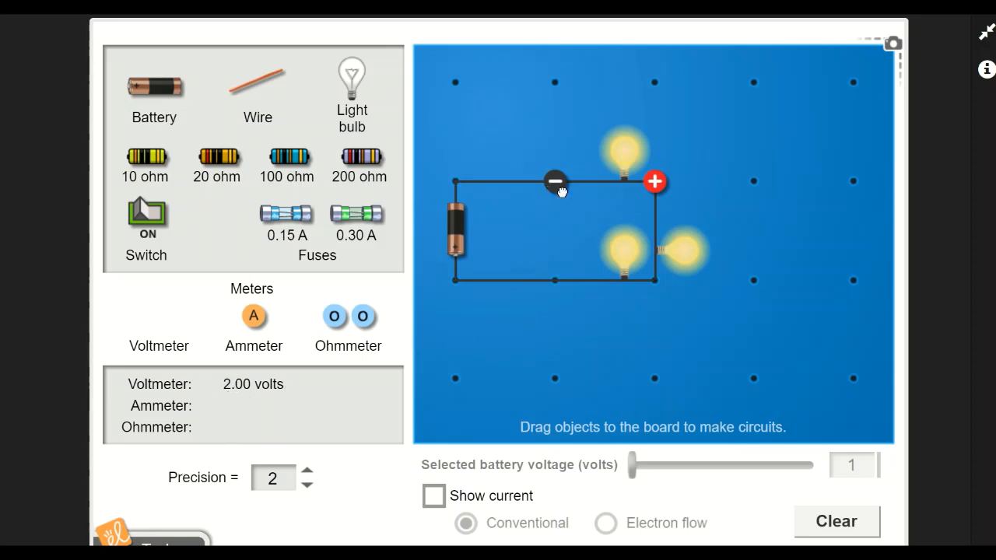
left_click_drag(559, 187, 658, 285)
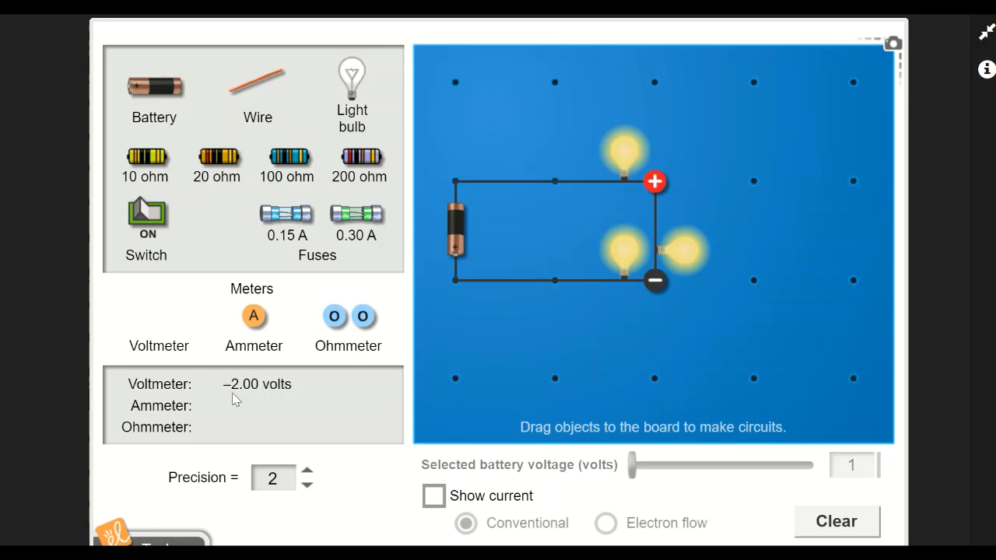
Rearrange the circuit into a parallel one, with the three light bulbs on separate vertical branches beside the battery
left_click_drag(656, 184, 754, 182)
left_click_drag(671, 274, 658, 186)
left_click_drag(753, 192, 752, 281)
left_click_drag(656, 183, 752, 183)
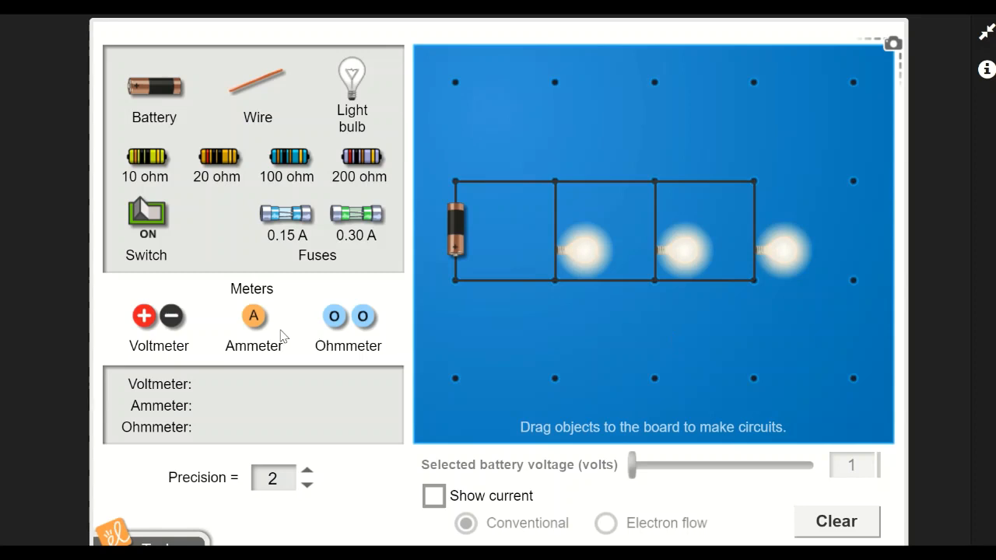
Measure the parallel circuit's current beside the battery and the voltage across the bulb nearest the battery, and return the meters
left_click_drag(254, 315, 455, 259)
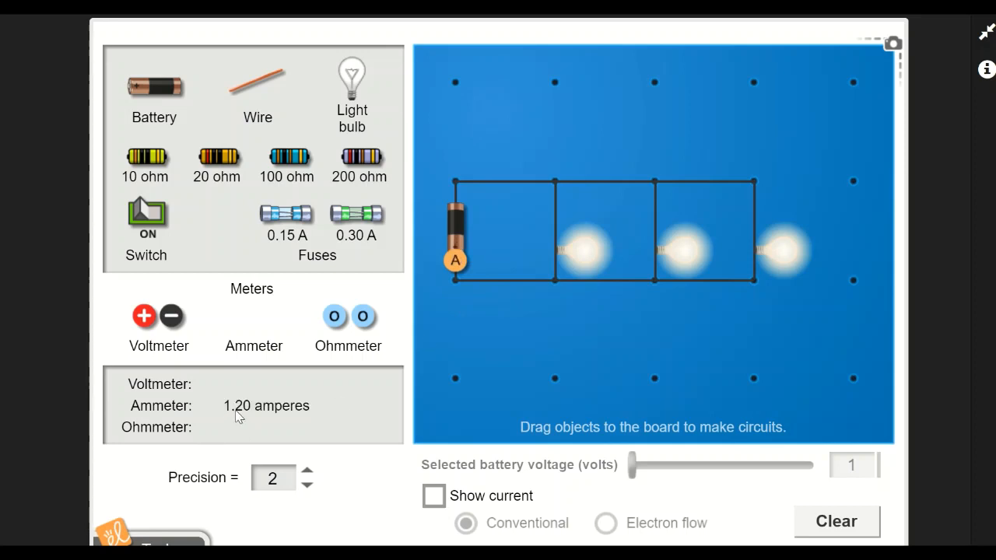
left_click_drag(455, 259, 476, 280)
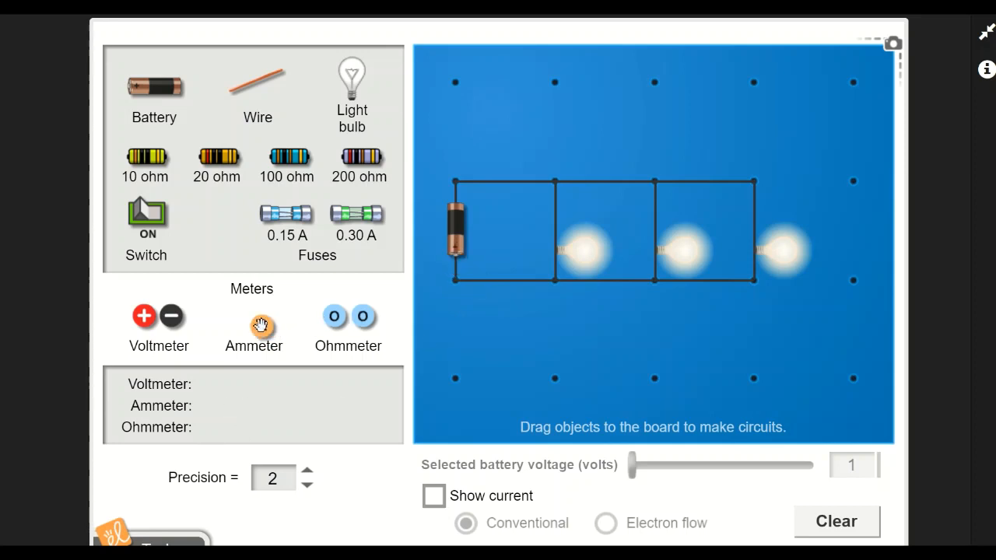
left_click_drag(144, 315, 553, 297)
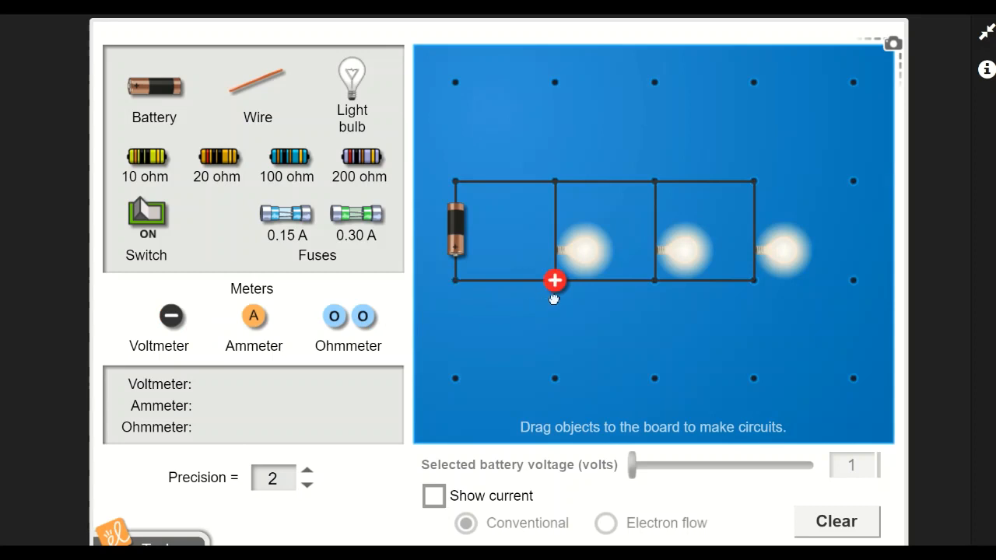
left_click_drag(171, 315, 541, 208)
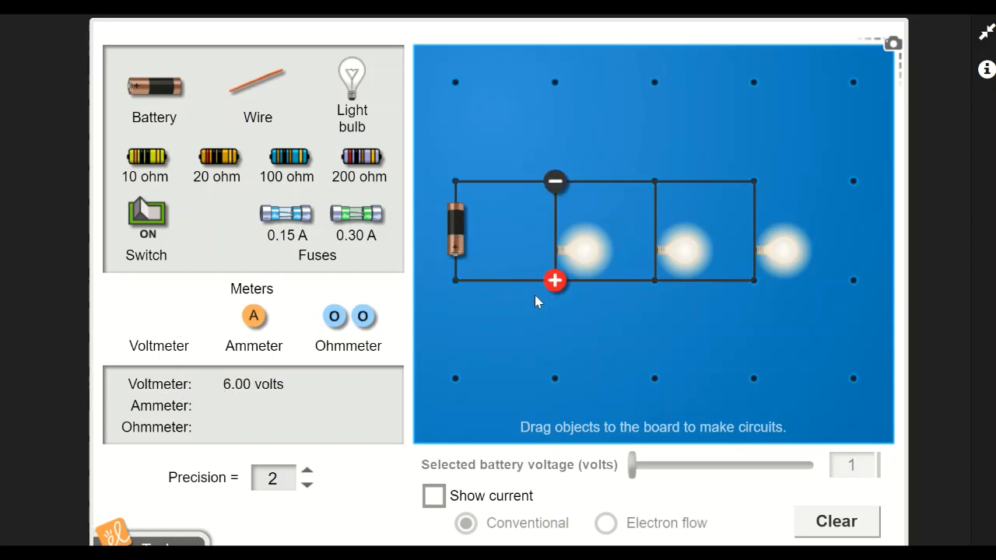
left_click_drag(555, 280, 191, 326)
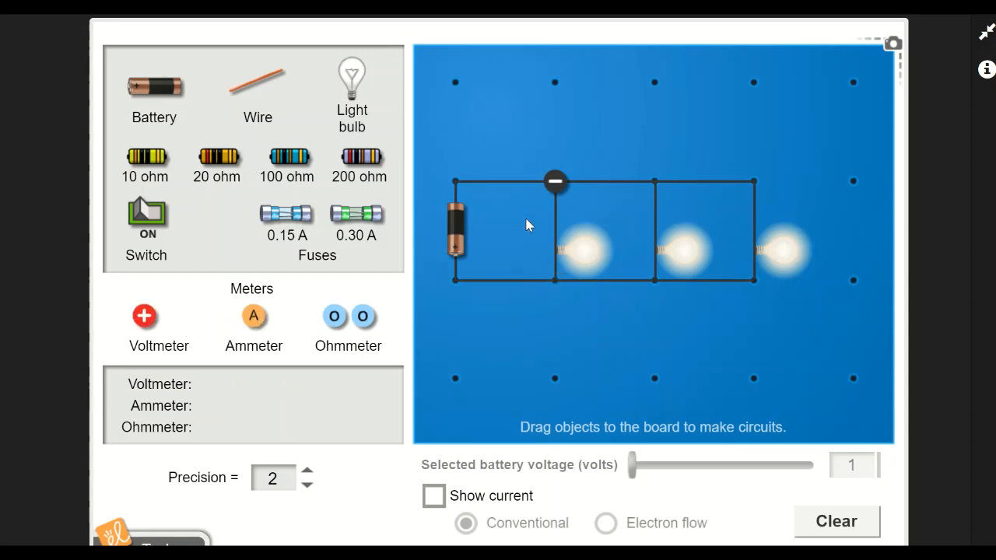
left_click_drag(558, 185, 180, 322)
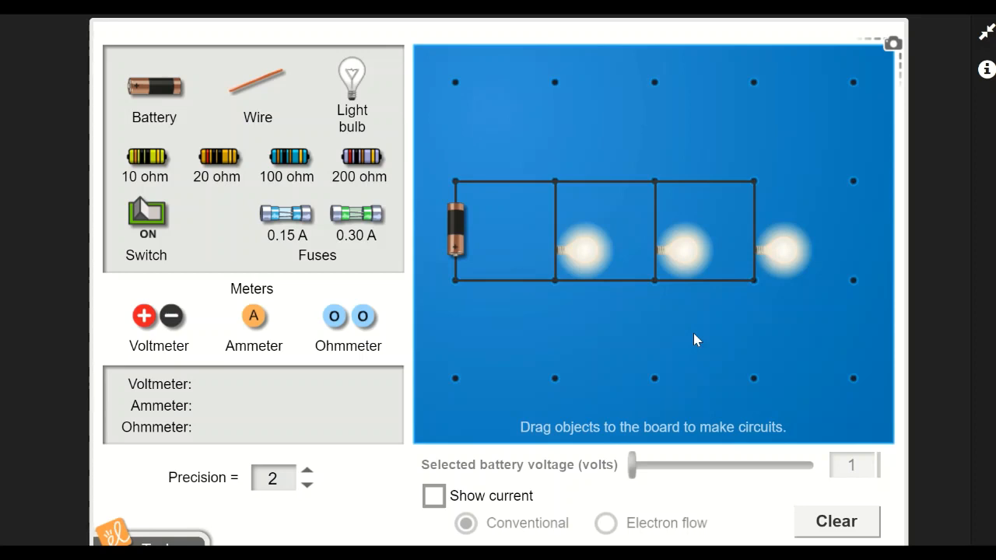
Show the current in the parallel circuit, compare Electron flow with Conventional, and hide the current again
left_click(435, 499)
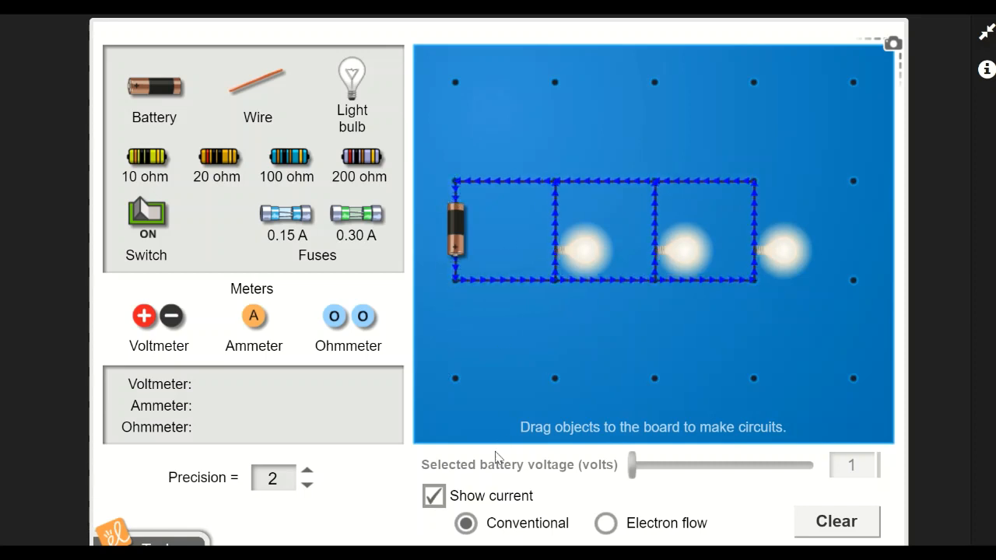
left_click(608, 524)
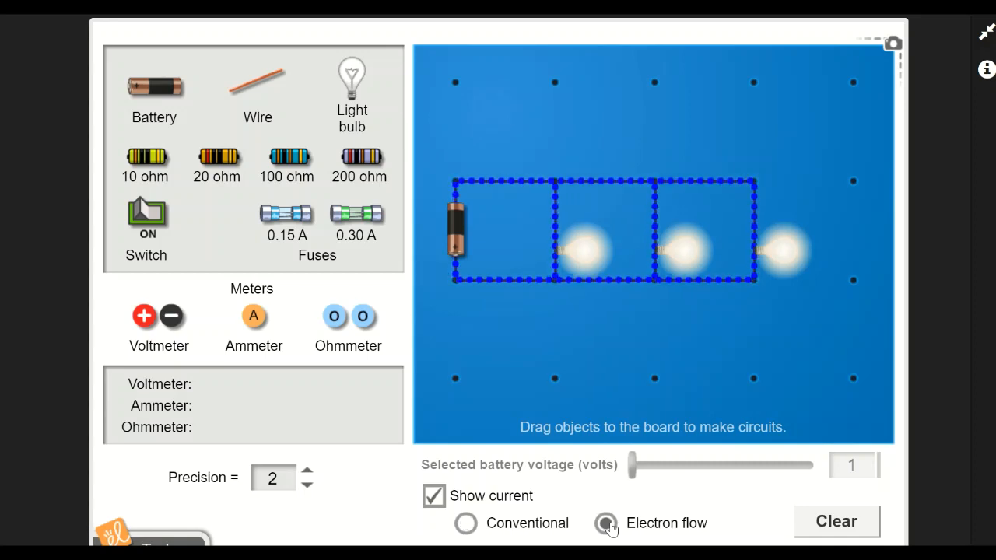
left_click(465, 523)
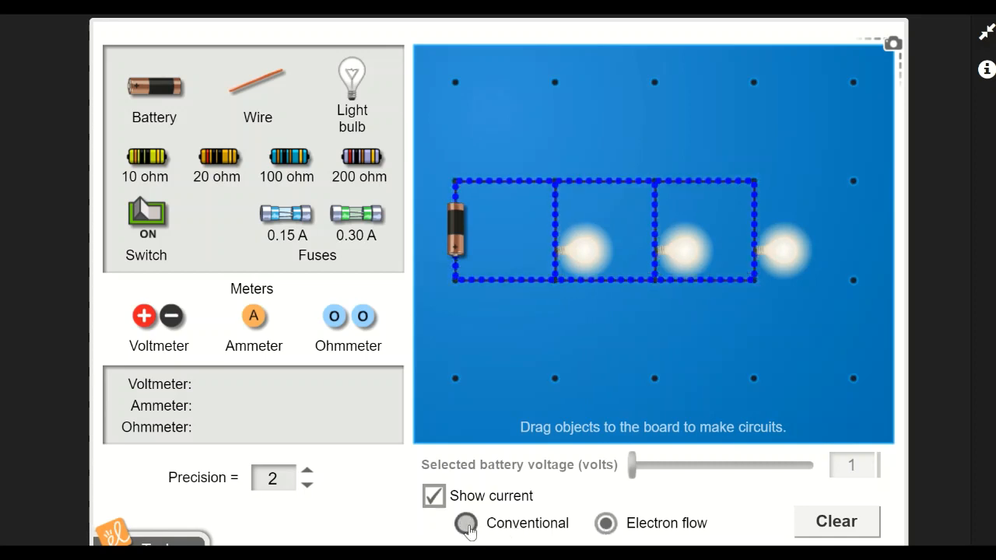
left_click(437, 501)
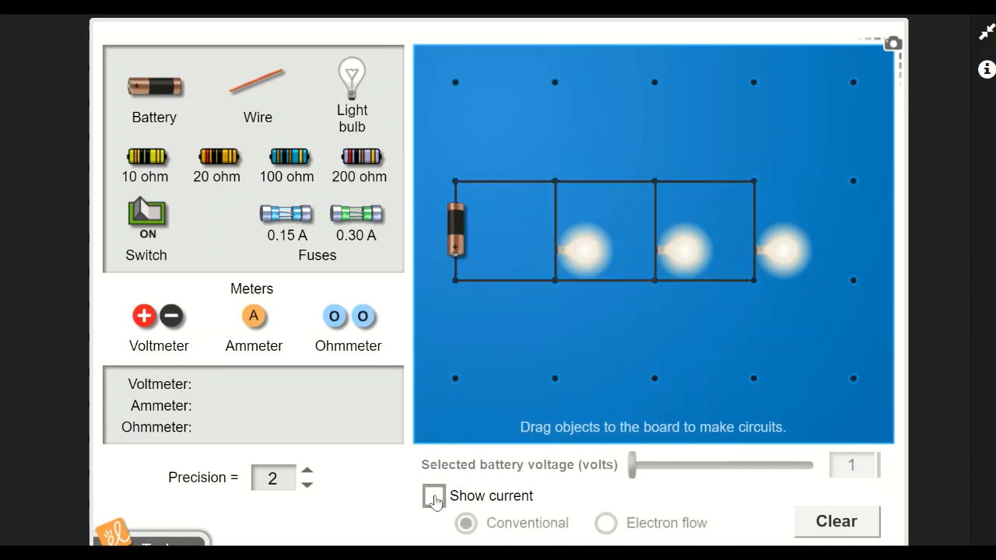